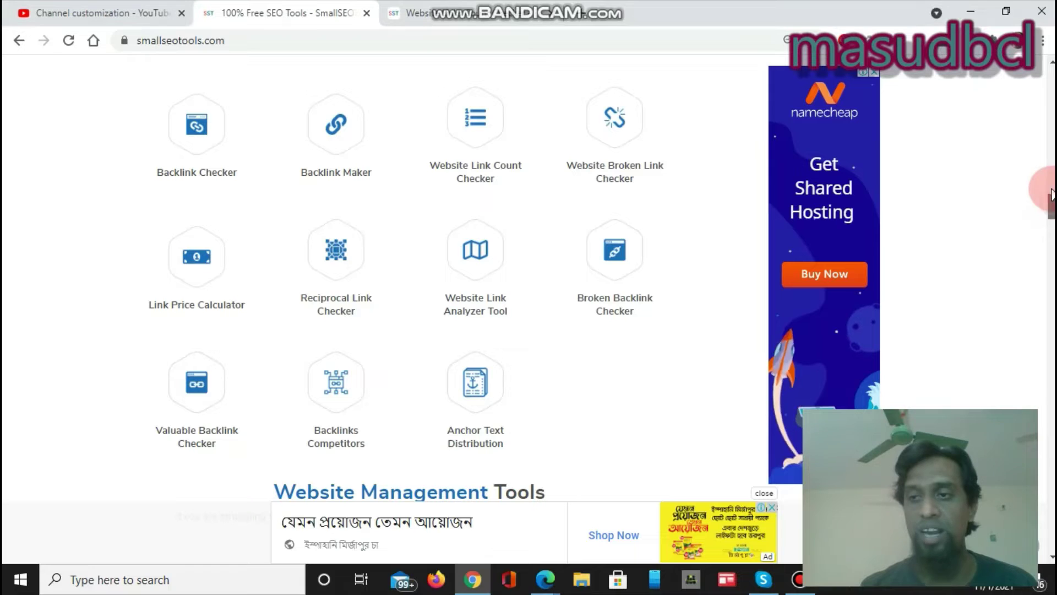
# Scroll the SmallSEOTools home page down to the Backlink Tools section
pyautogui.click(1050, 146)
# Scroll the tool catalogue, then switch to the Website Links Count Checker tab
pyautogui.click(1048, 80)
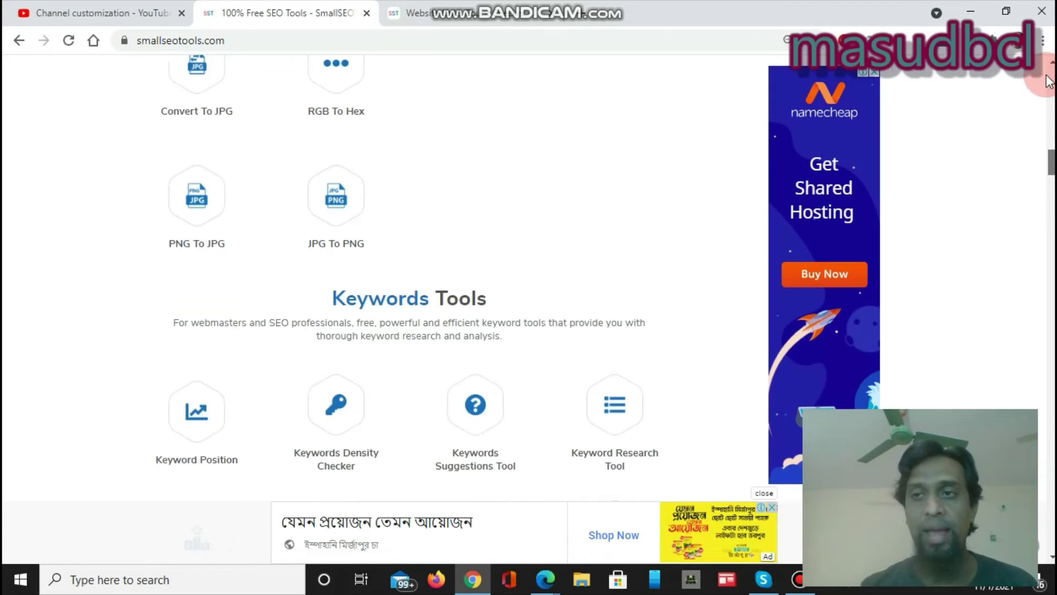
pyautogui.click(1049, 80)
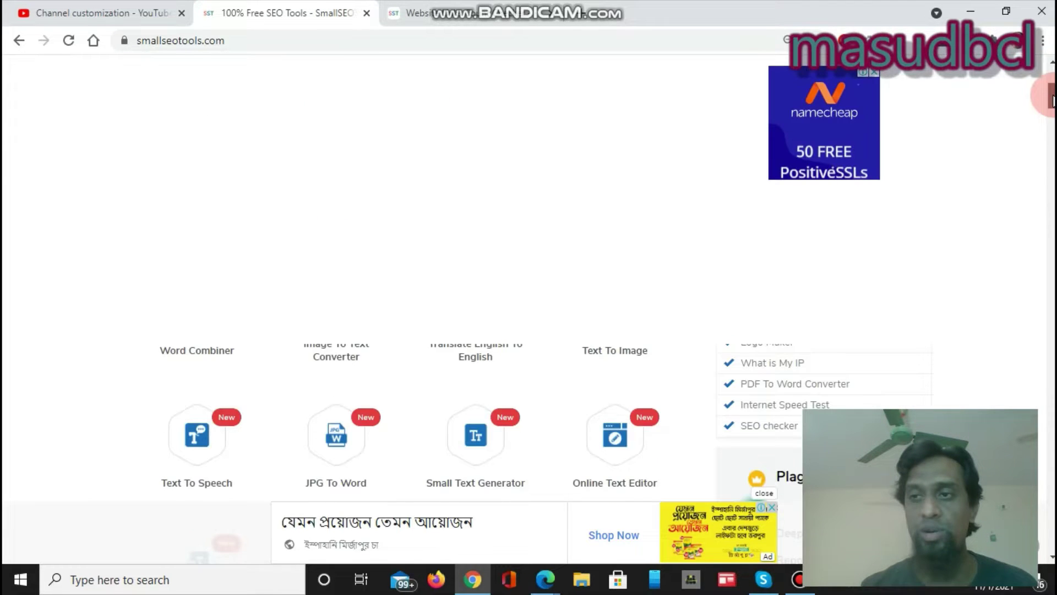
pyautogui.moveTo(1051, 99); pyautogui.dragTo(1052, 202)
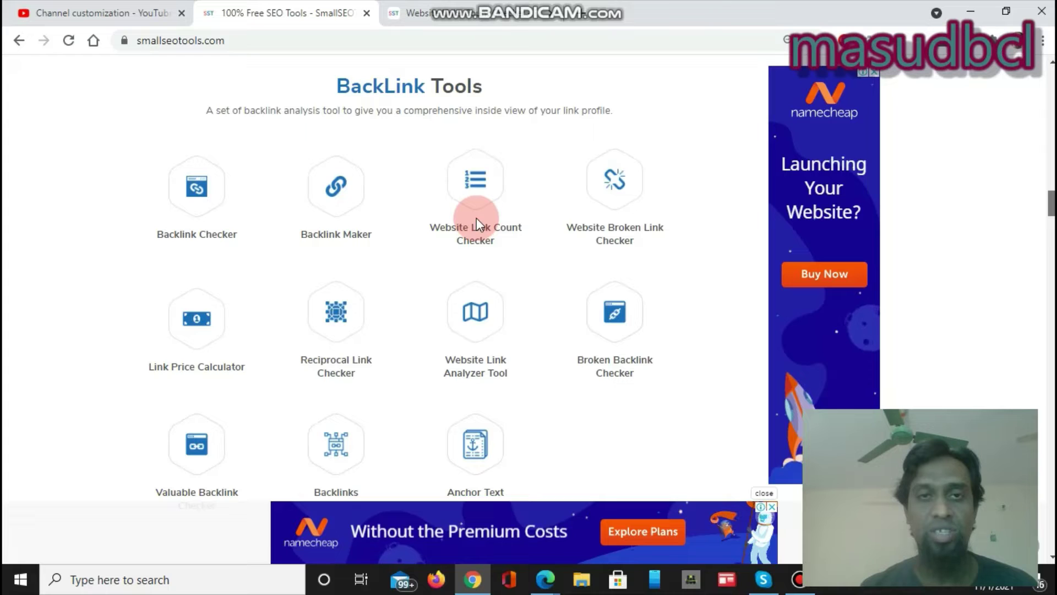
pyautogui.click(448, 10)
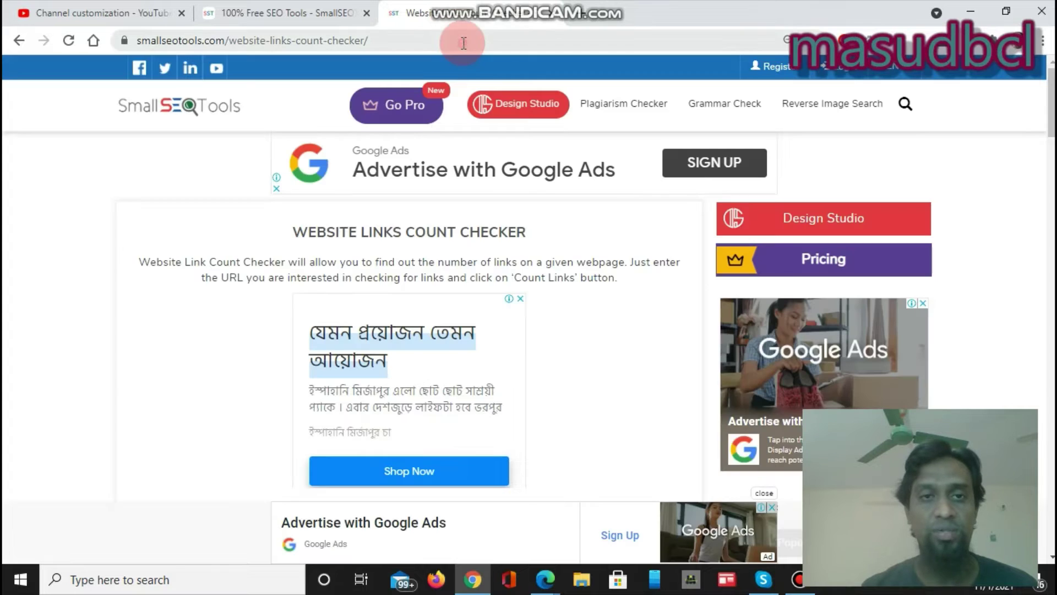
pyautogui.click(464, 40)
pyautogui.click(1053, 106)
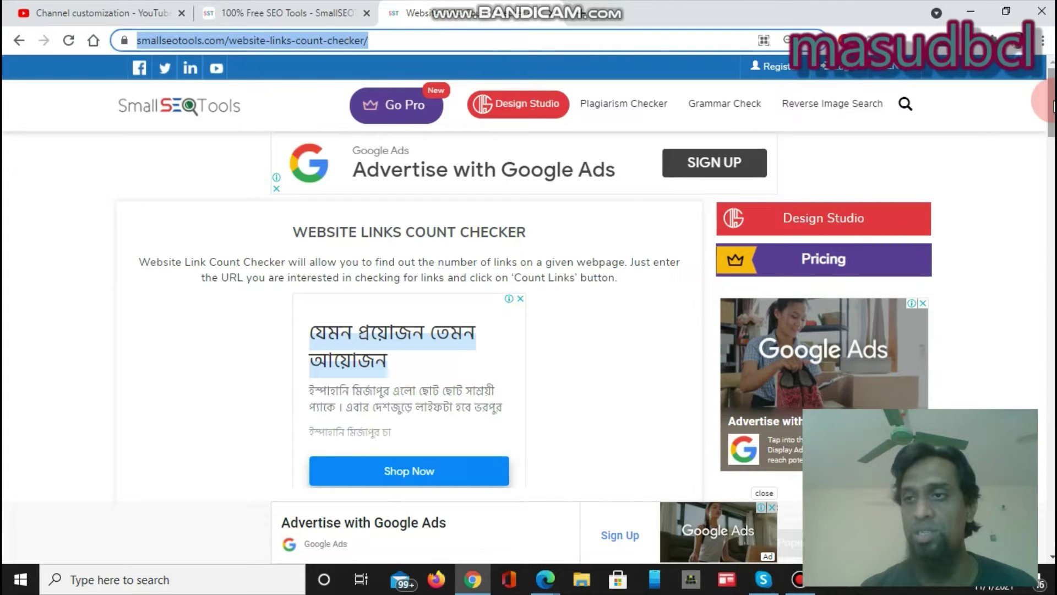
pyautogui.scroll(-7, 1053, 106)
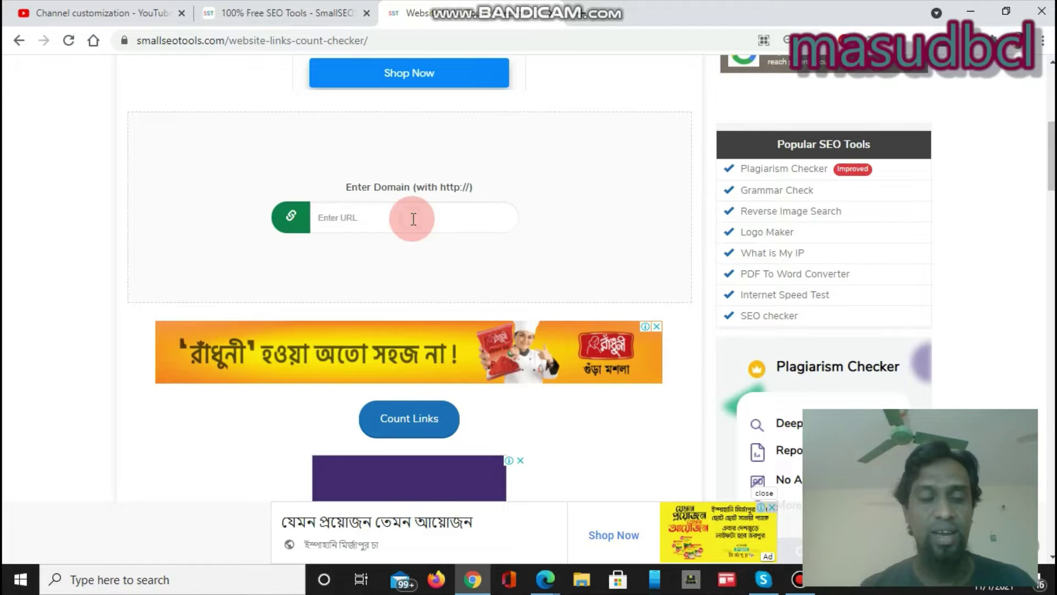
pyautogui.click(413, 218)
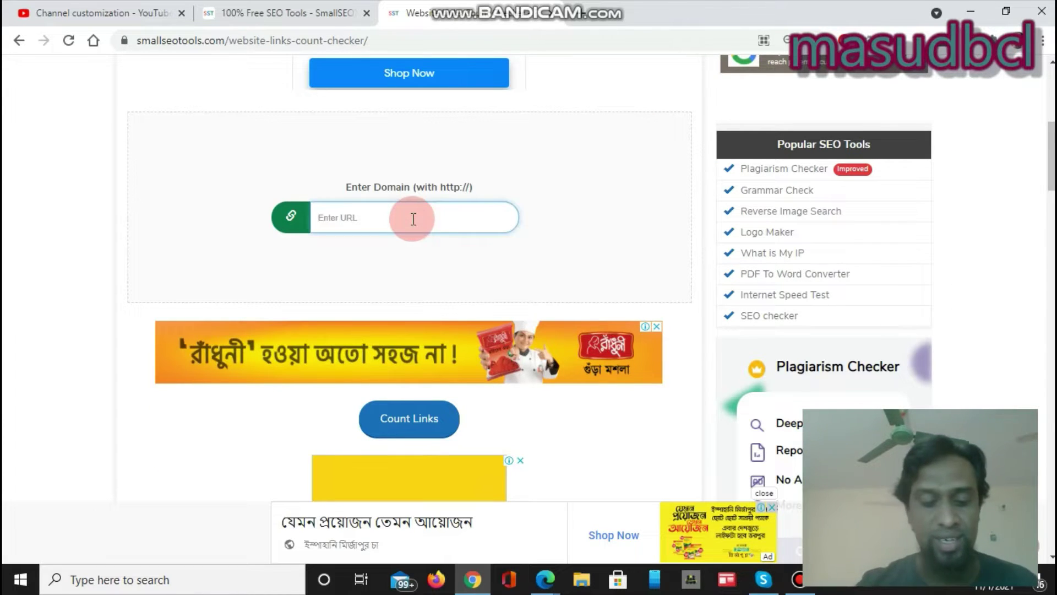
pyautogui.click(413, 219)
pyautogui.write('http://www.masudbcl.xyz')
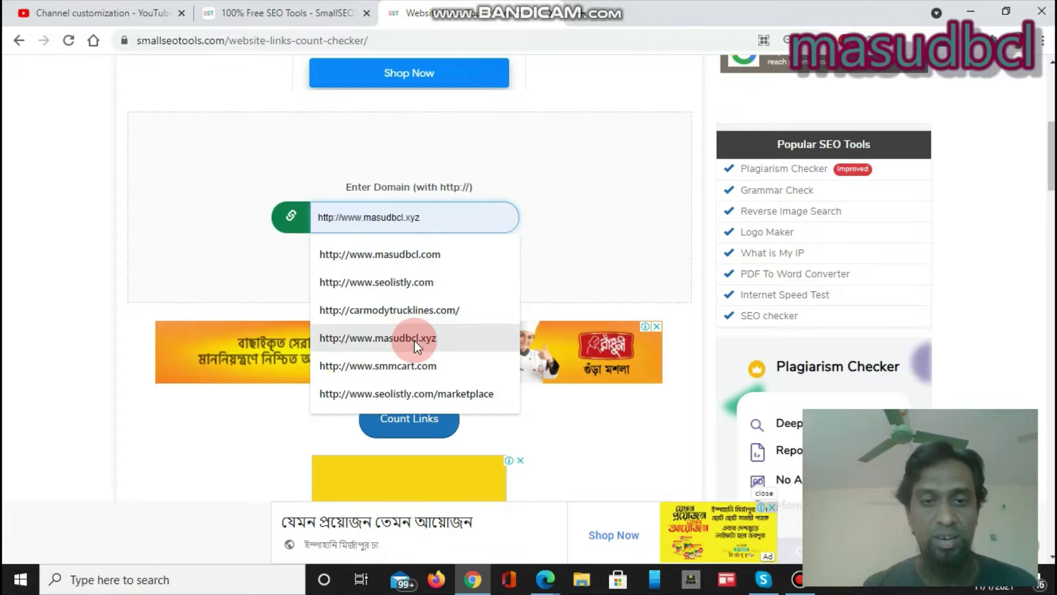
pyautogui.click(413, 337)
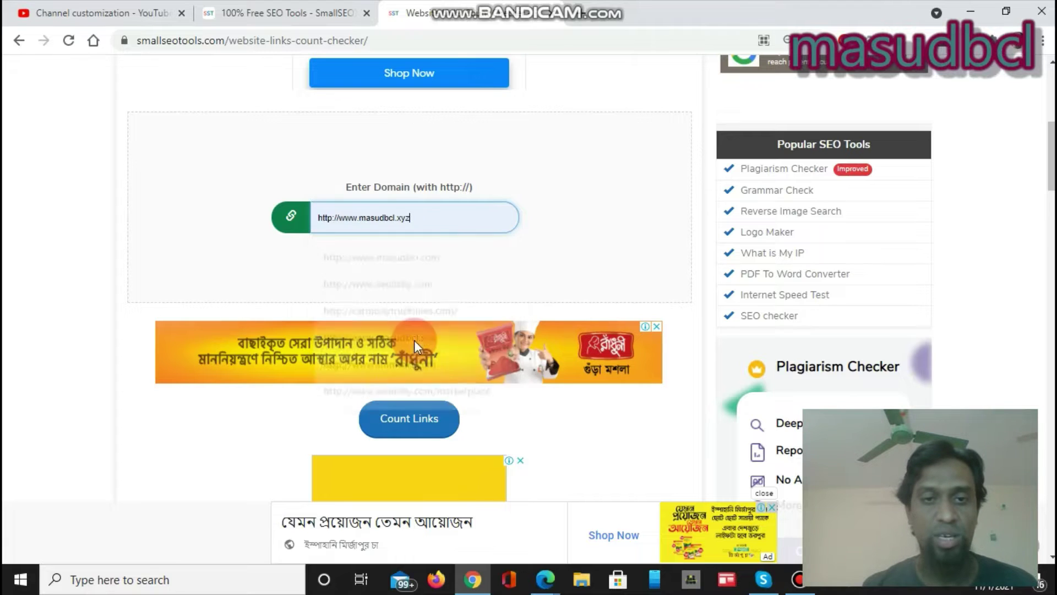
pyautogui.click(403, 421)
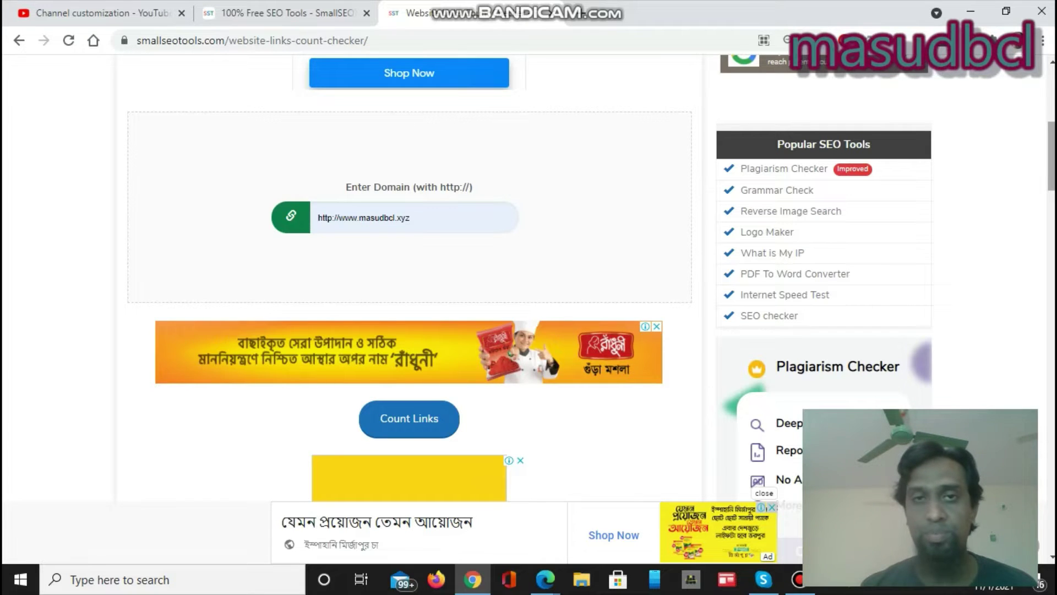
# Scroll past the ads to results: 262 links, 91 external, 171 internal, 6 nofollow
pyautogui.scroll(-4, 409, 275)
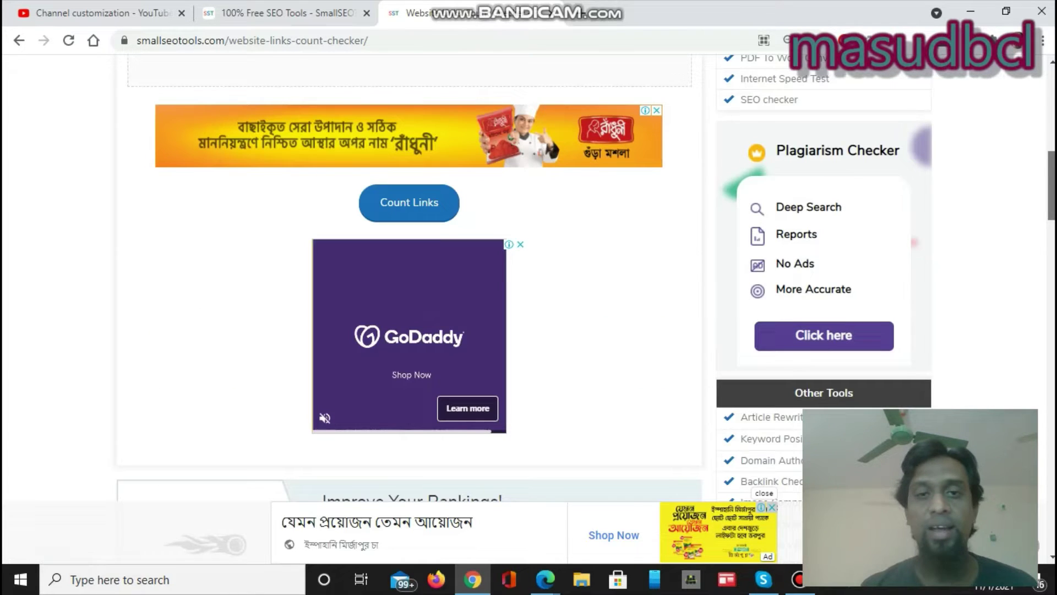
pyautogui.scroll(-3, 409, 275)
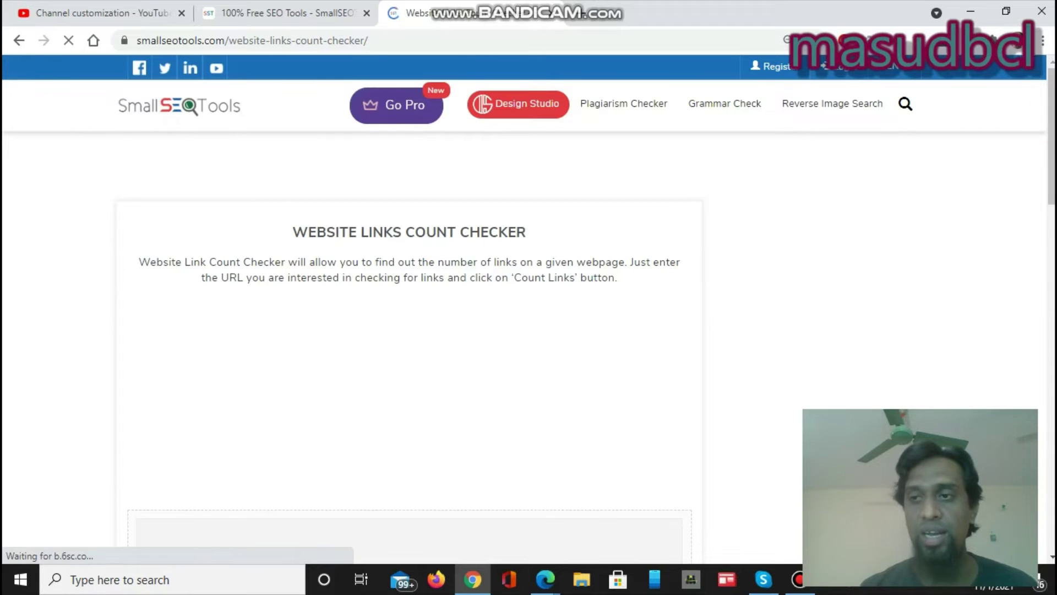
pyautogui.moveTo(1046, 105); pyautogui.dragTo(1049, 193)
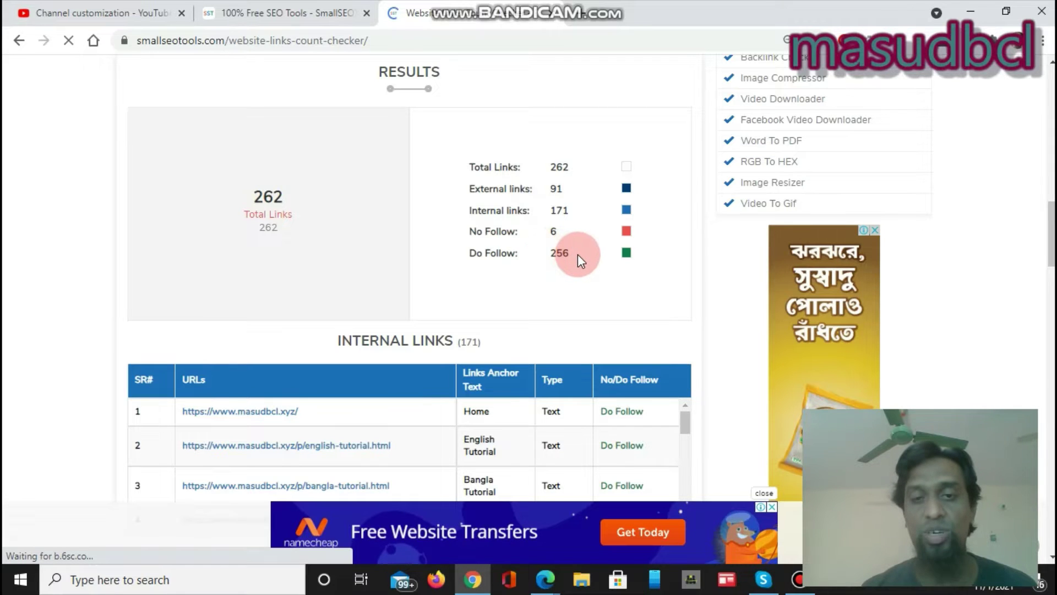
pyautogui.doubleClick(577, 254)
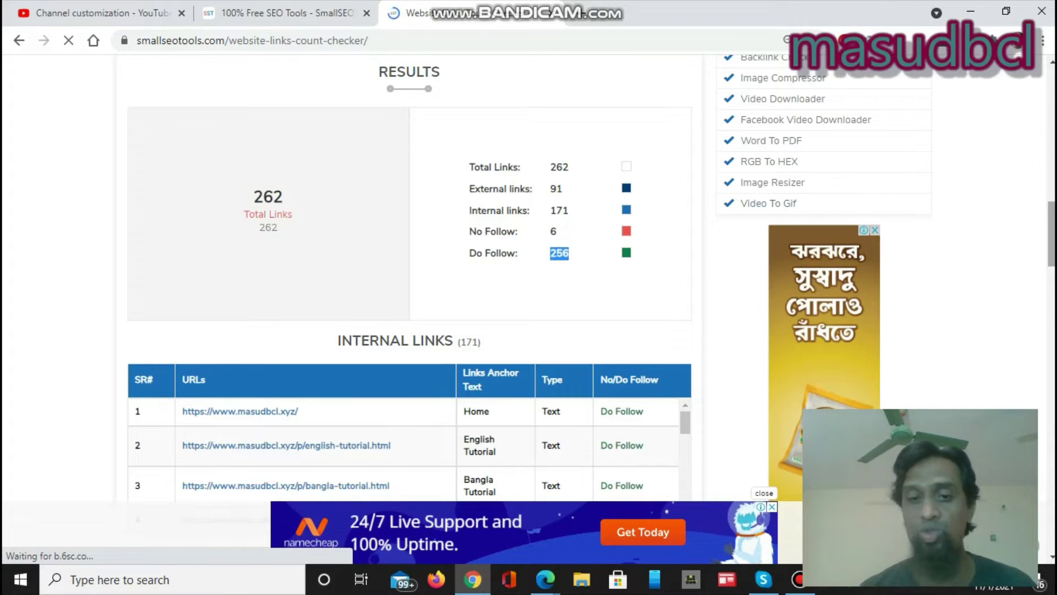
pyautogui.scroll(-4, 410, 309)
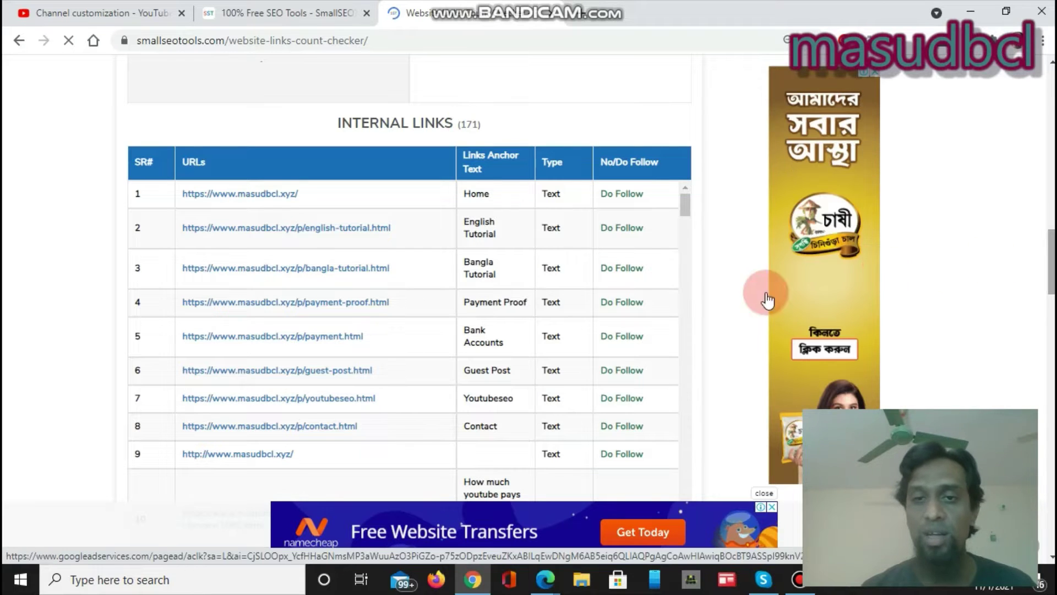
pyautogui.moveTo(682, 213)
pyautogui.mouseDown()
pyautogui.moveTo(684, 203)
pyautogui.moveTo(676, 223)
pyautogui.mouseUp()
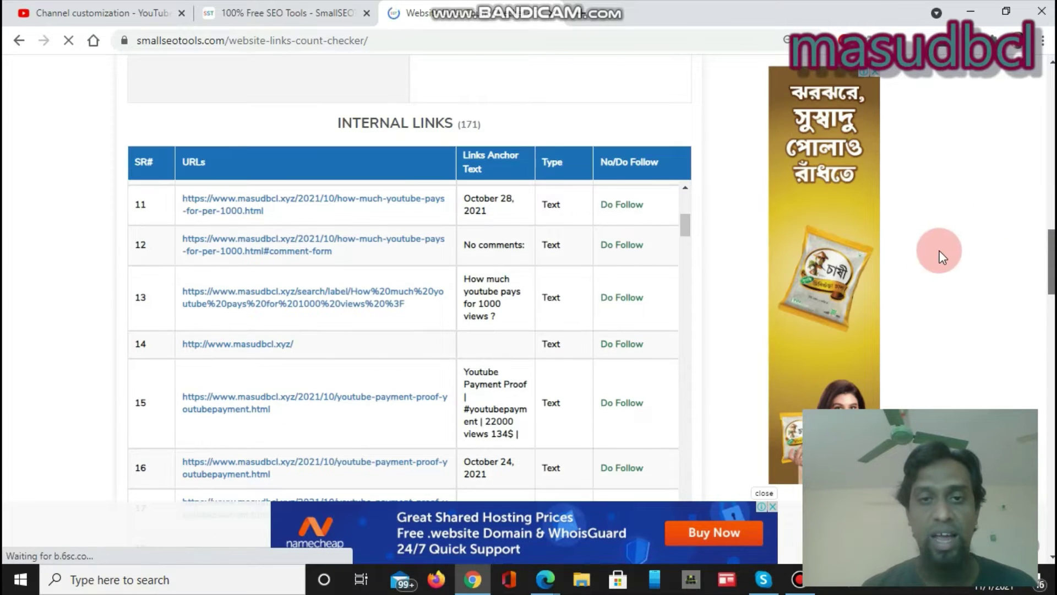
pyautogui.scroll(1, 881, 249)
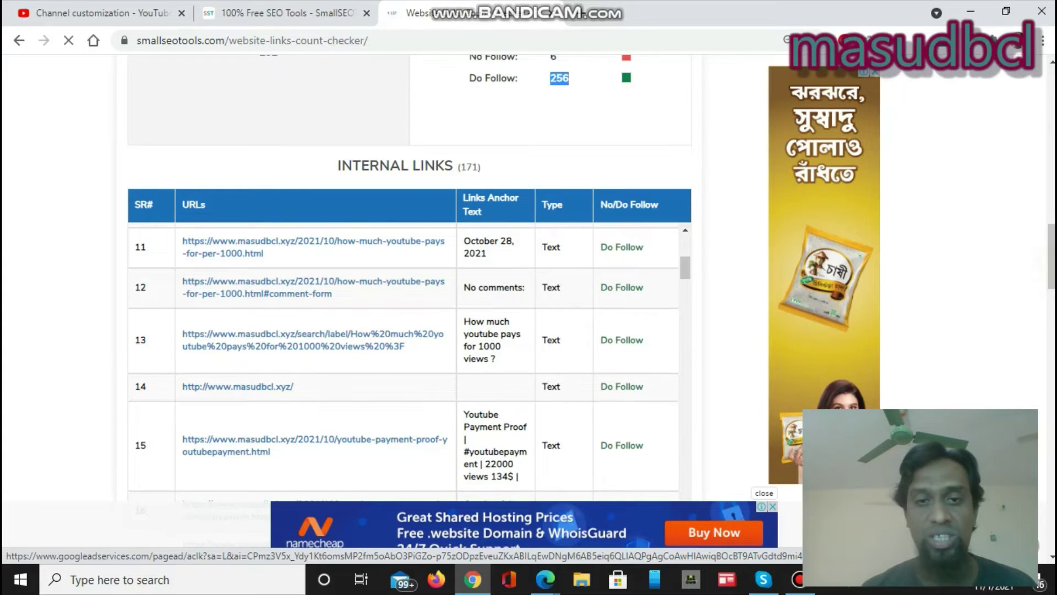
pyautogui.scroll(4, 551, 220)
pyautogui.scroll(-8, 551, 220)
pyautogui.click(636, 90)
pyautogui.click(486, 108)
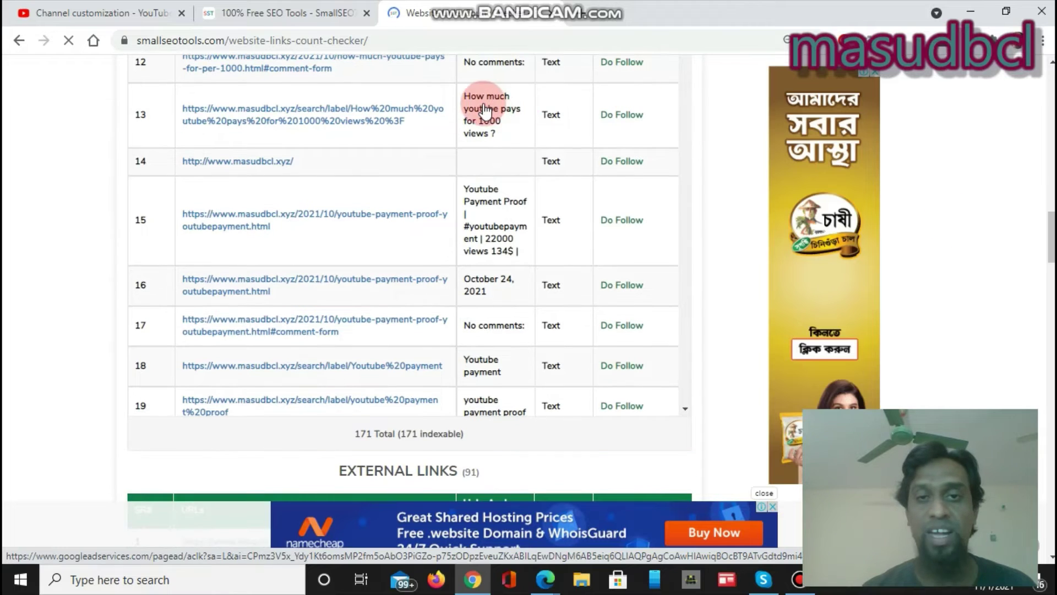
pyautogui.click(492, 64)
pyautogui.click(485, 118)
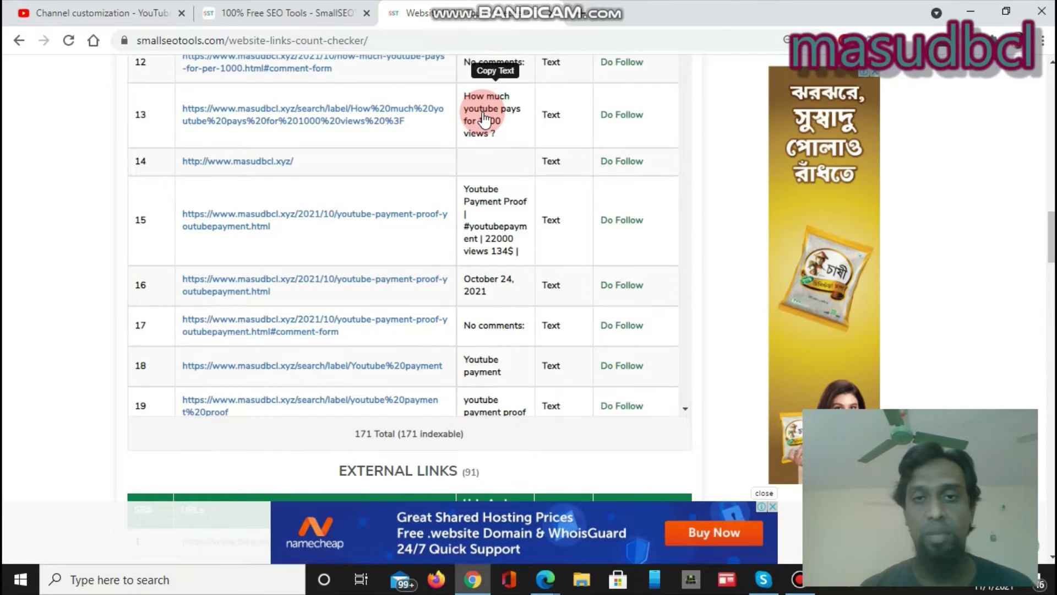
pyautogui.moveTo(1052, 237); pyautogui.dragTo(1053, 216)
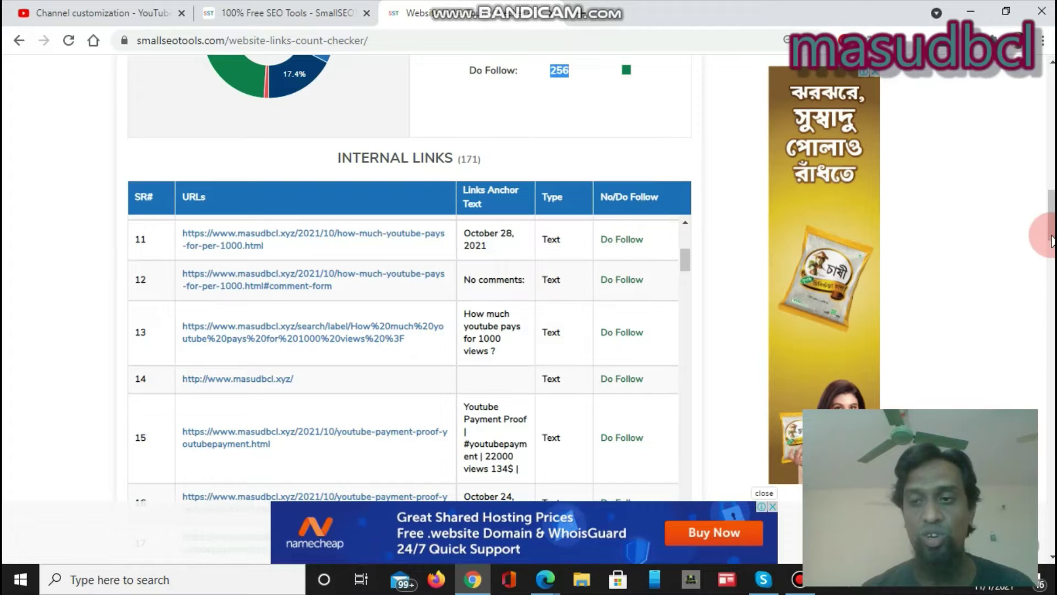
pyautogui.scroll(-9, 583, 237)
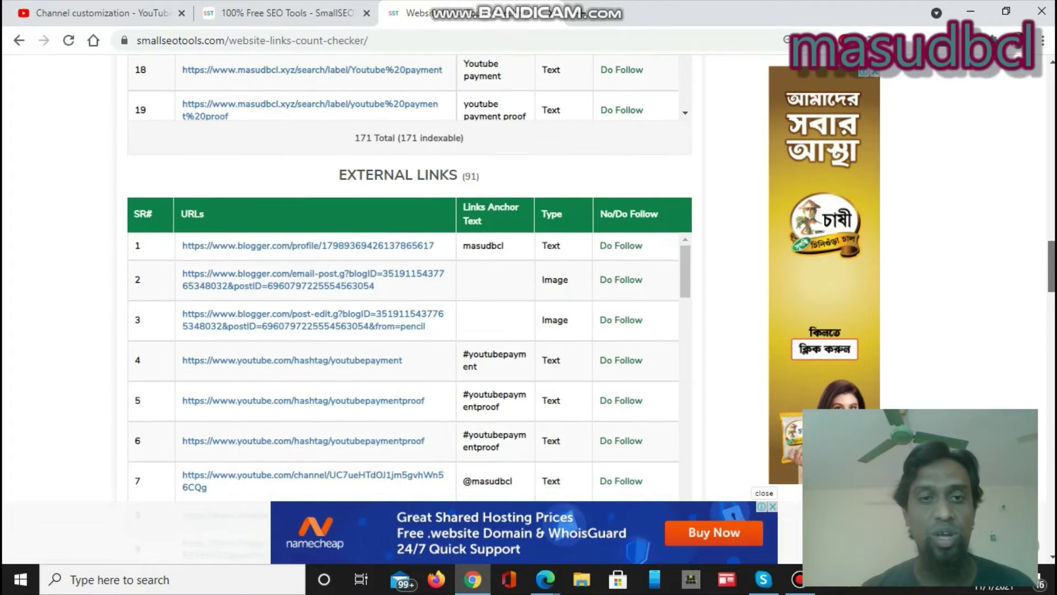
# Open an external Blogger post-edit link in a new tab and return to the results
pyautogui.click(583, 237)
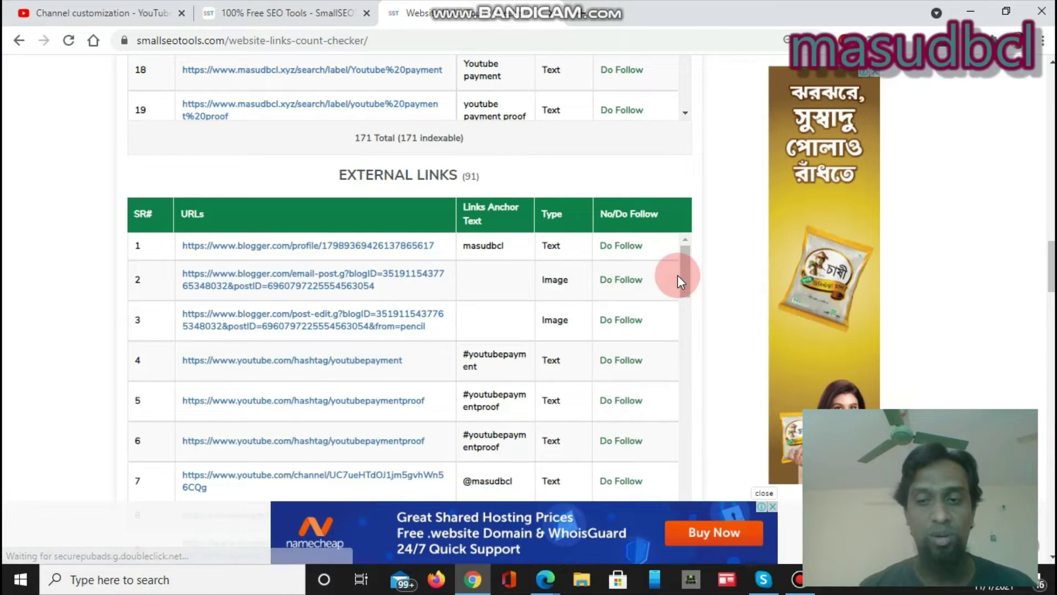
pyautogui.click(320, 257)
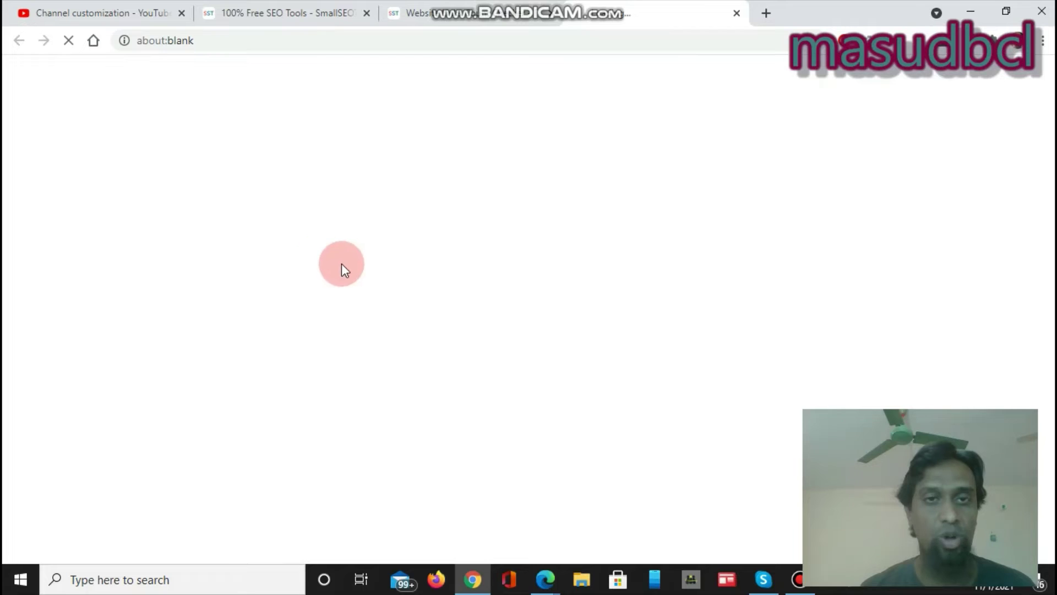
pyautogui.click(494, 9)
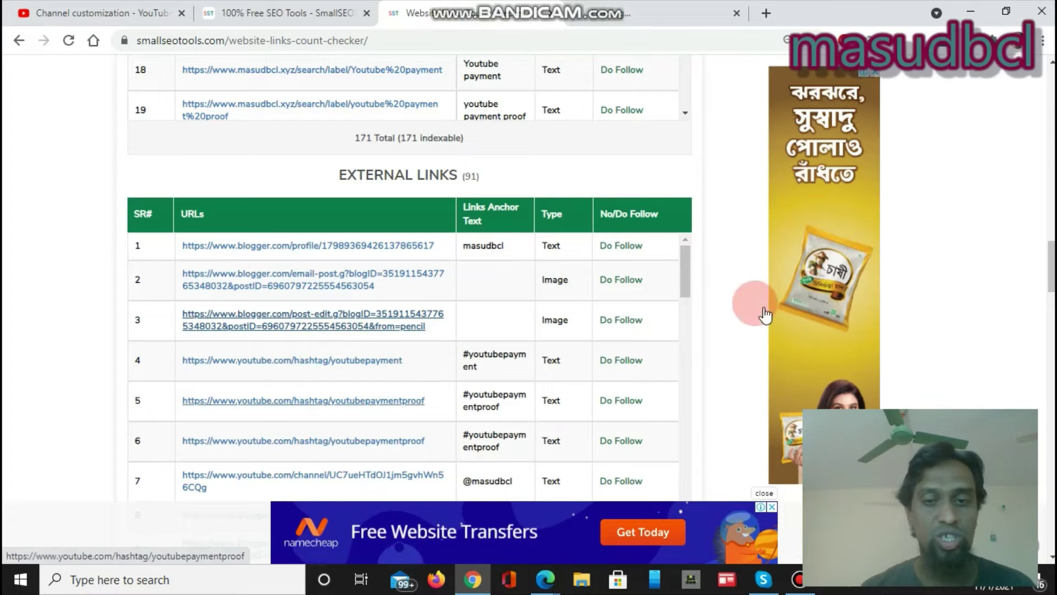
# Scroll through the 91-row External Links table down to the link-type guide
pyautogui.scroll(-5, 692, 299)
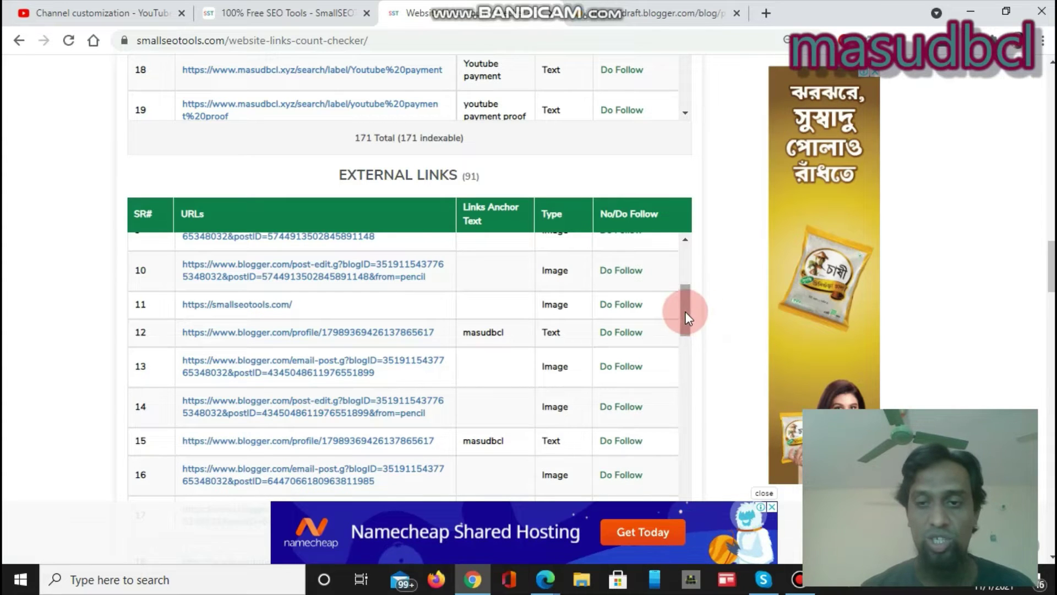
pyautogui.scroll(-5, 688, 335)
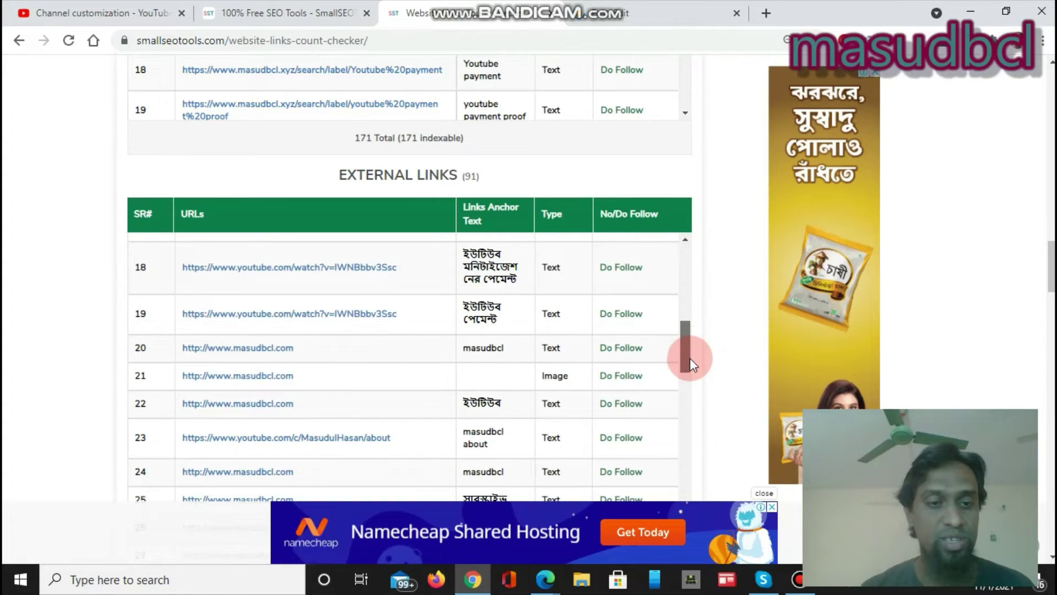
pyautogui.moveTo(690, 358); pyautogui.dragTo(688, 485)
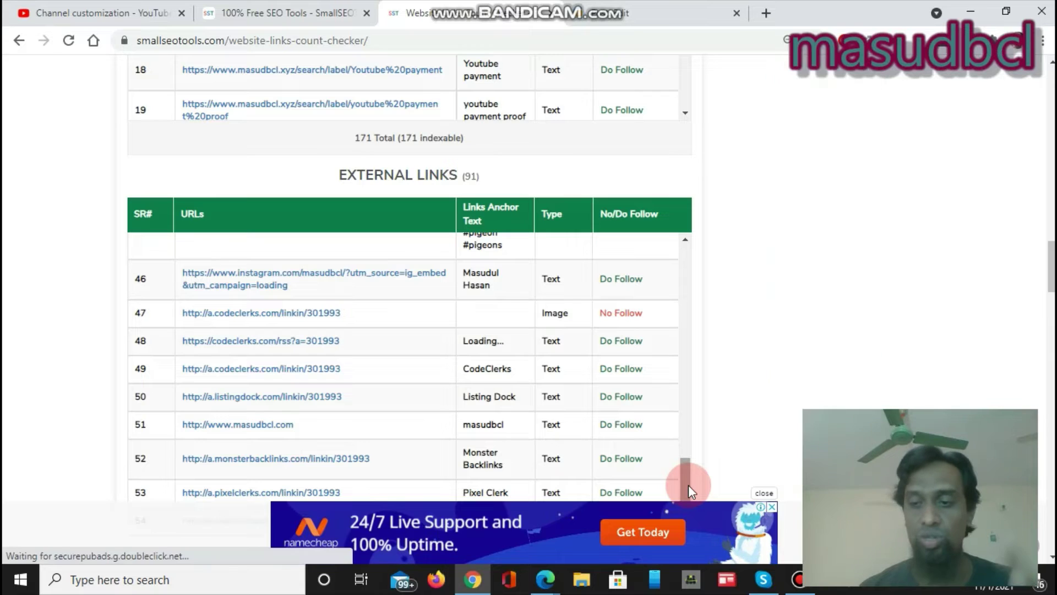
pyautogui.moveTo(1052, 285); pyautogui.dragTo(1051, 300)
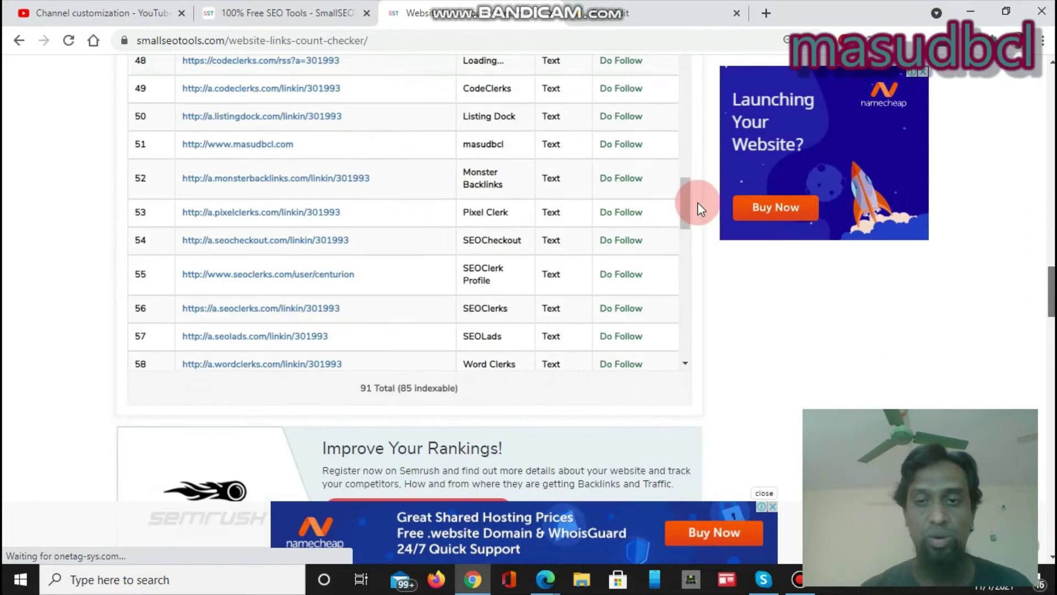
pyautogui.moveTo(685, 197); pyautogui.dragTo(690, 279)
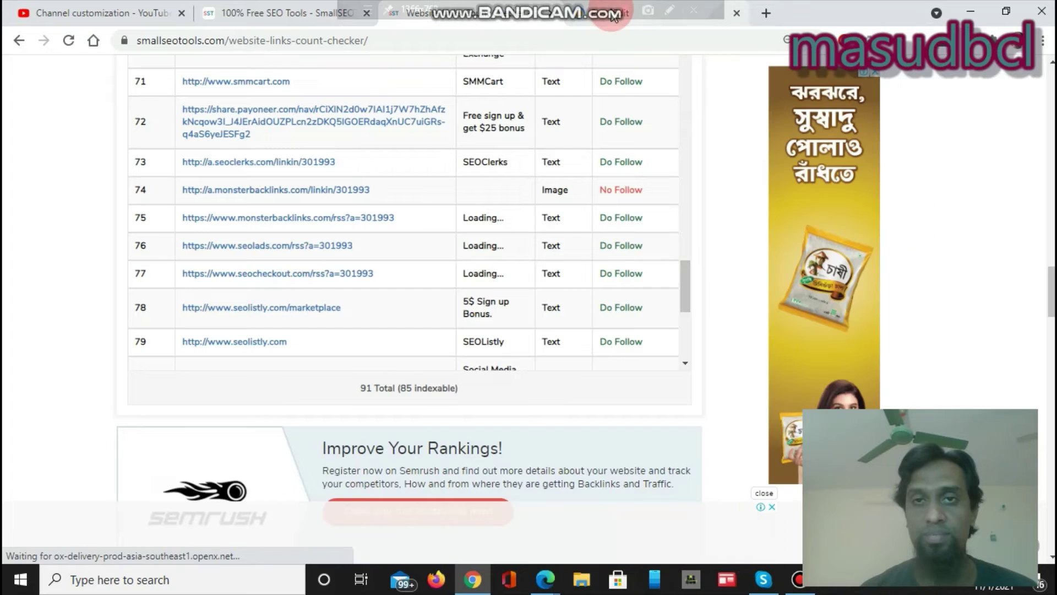
pyautogui.scroll(-10, 527, 253)
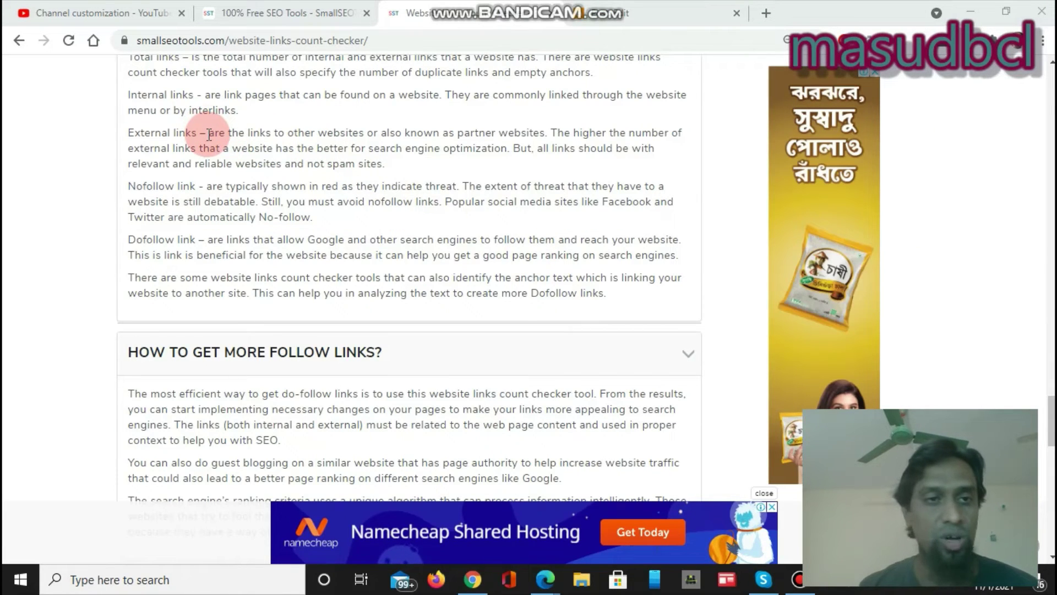
# Highlight the external links definition, then return to External Links rows 82 to 91
pyautogui.moveTo(209, 135); pyautogui.dragTo(550, 135)
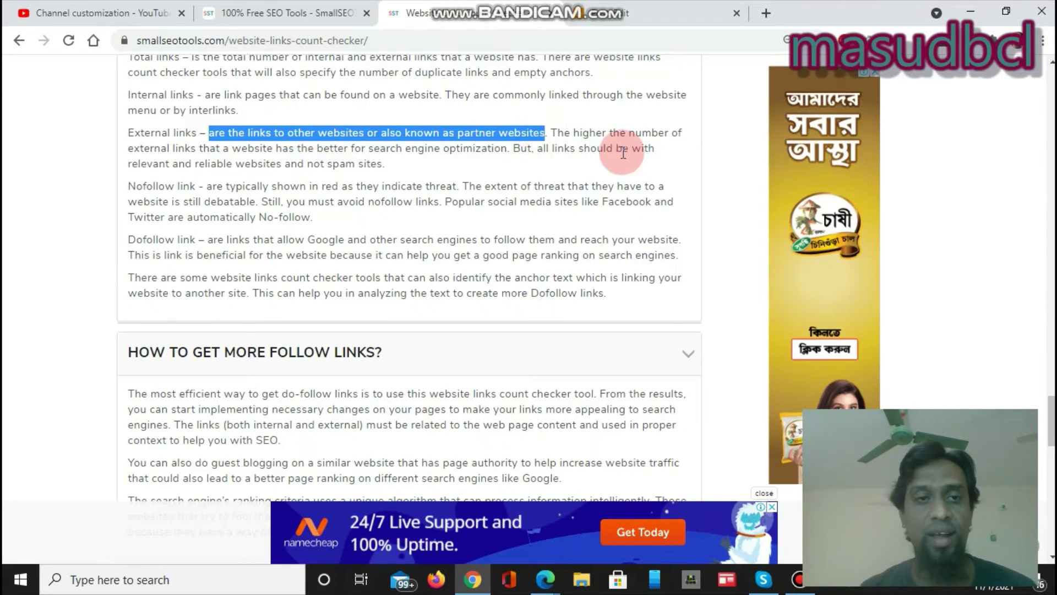
pyautogui.moveTo(622, 153); pyautogui.dragTo(632, 160)
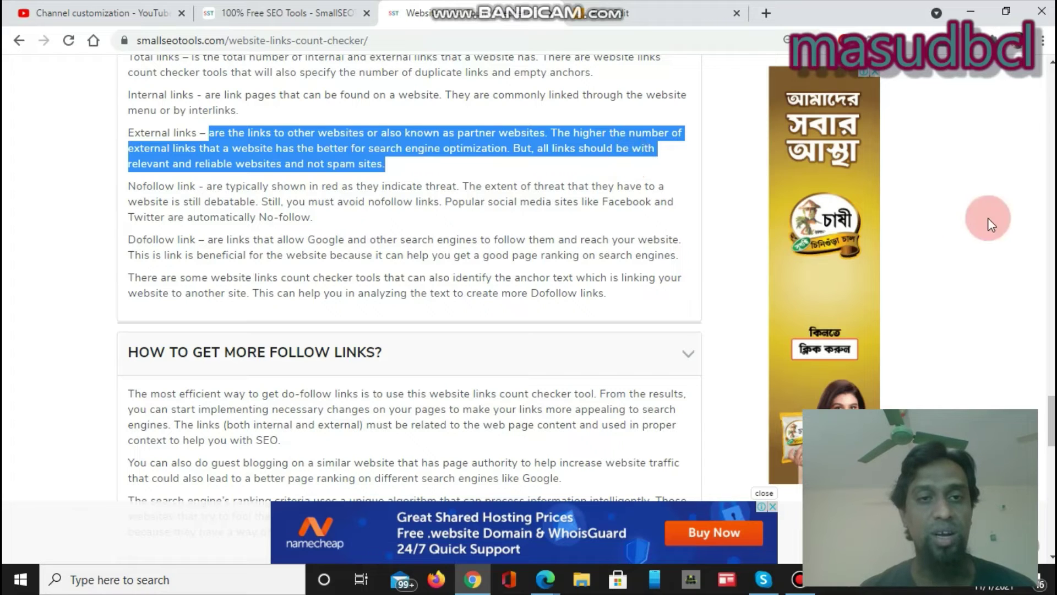
pyautogui.click(1050, 435)
pyautogui.moveTo(1050, 435); pyautogui.dragTo(1050, 294)
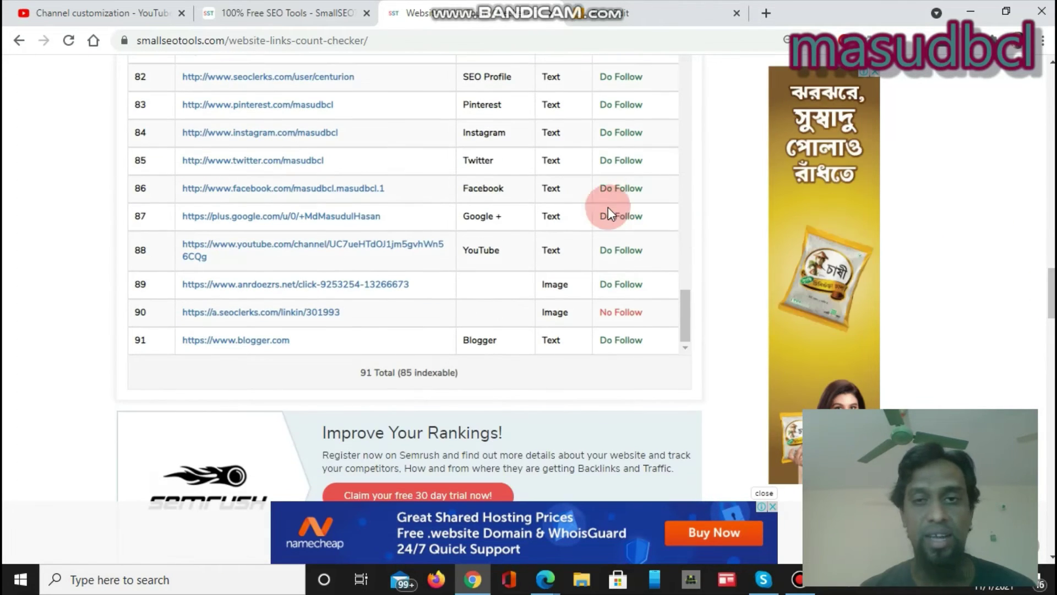
# Scroll back up to the link count summary chart
pyautogui.click(583, 5)
pyautogui.moveTo(584, 5)
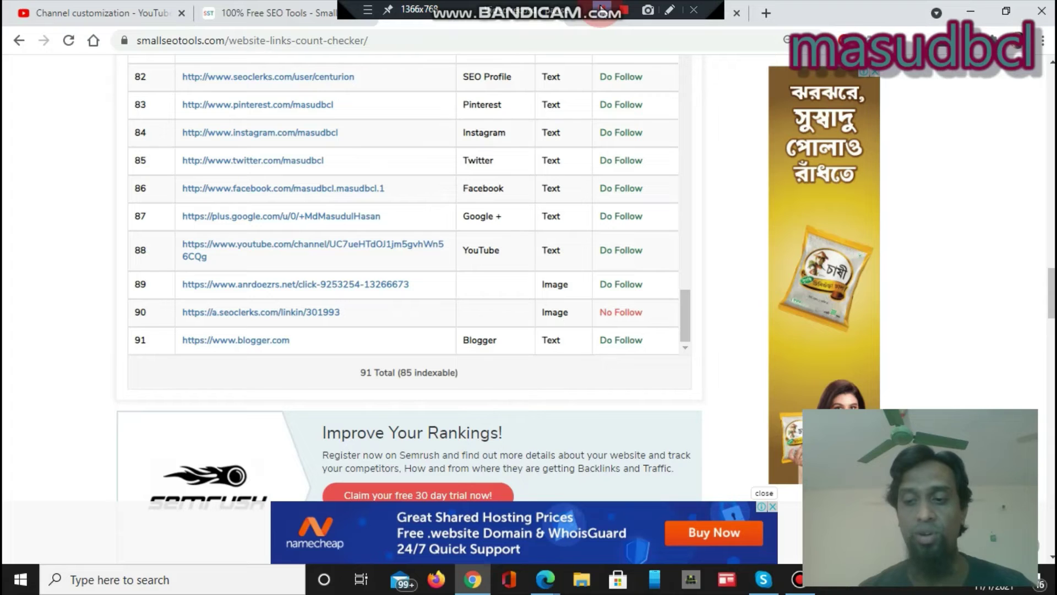
pyautogui.click(1052, 253)
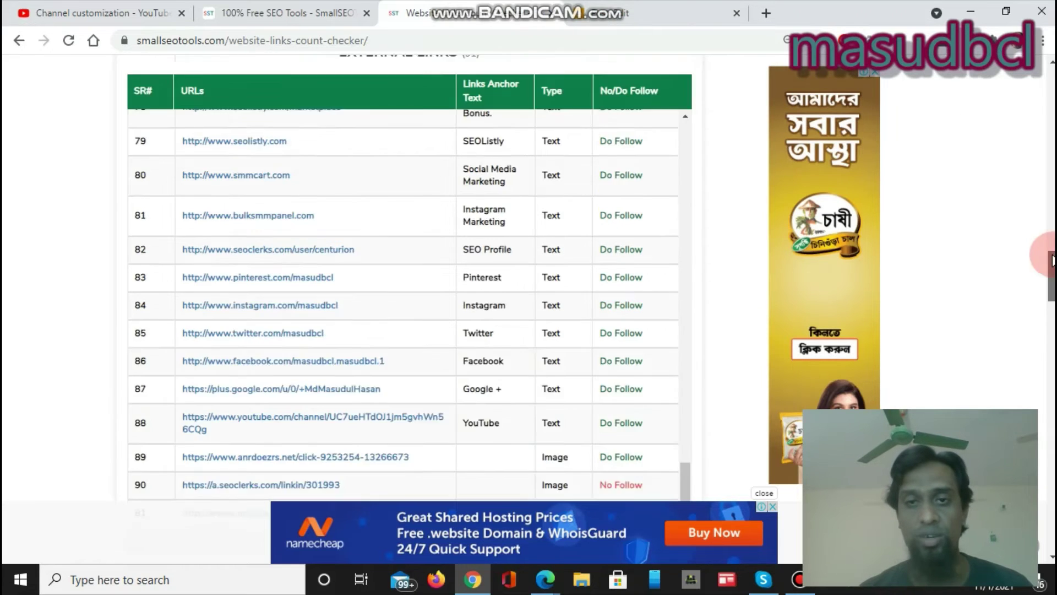
pyautogui.moveTo(1052, 252); pyautogui.dragTo(1046, 202)
# Highlight the Total Links value 262, then scroll down to the About section
pyautogui.click(552, 151)
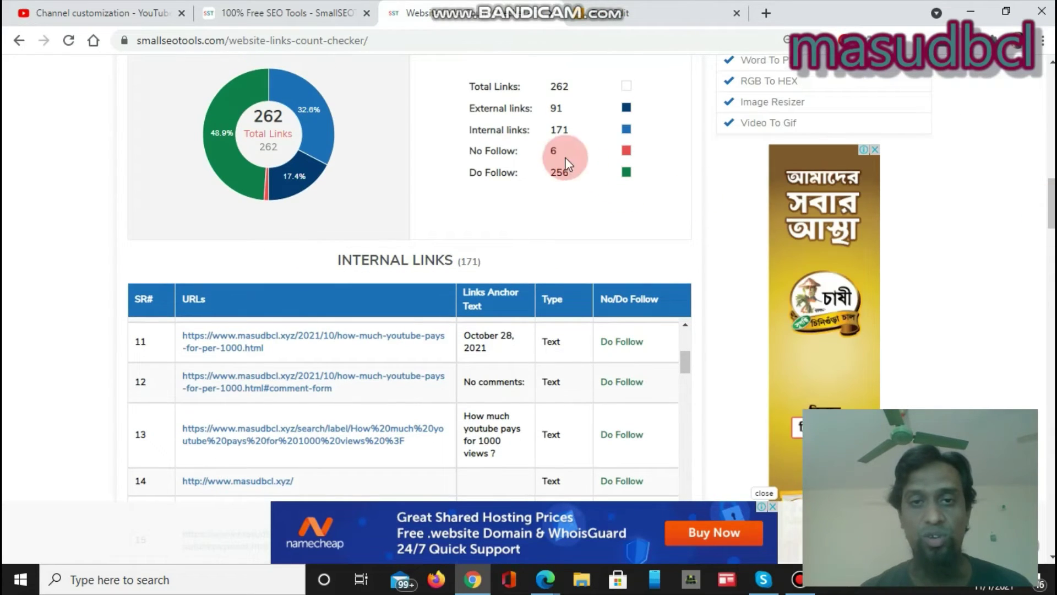
pyautogui.click(561, 175)
pyautogui.click(556, 90)
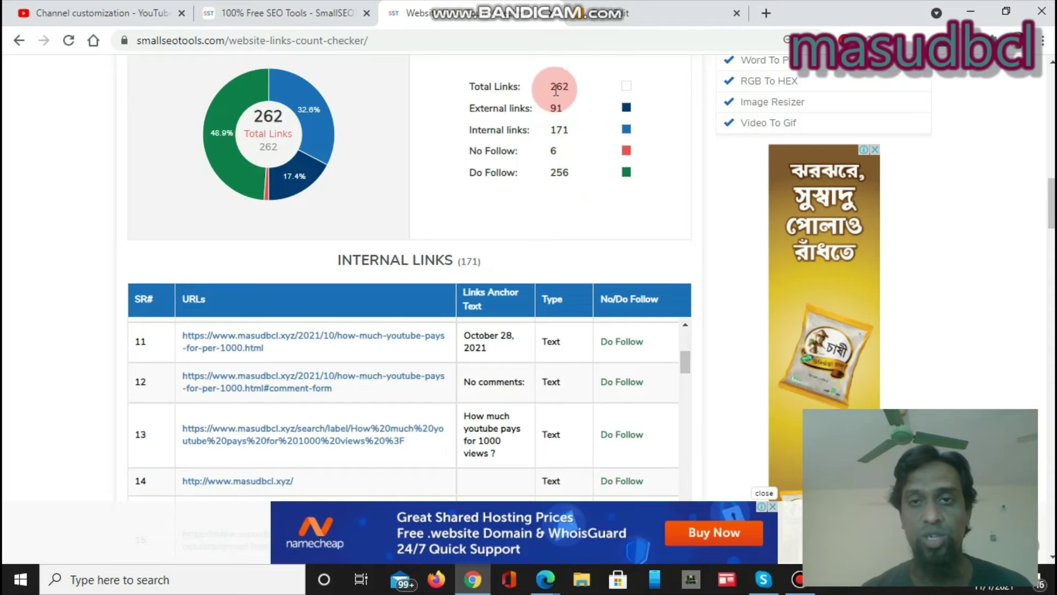
pyautogui.moveTo(552, 86); pyautogui.dragTo(567, 86)
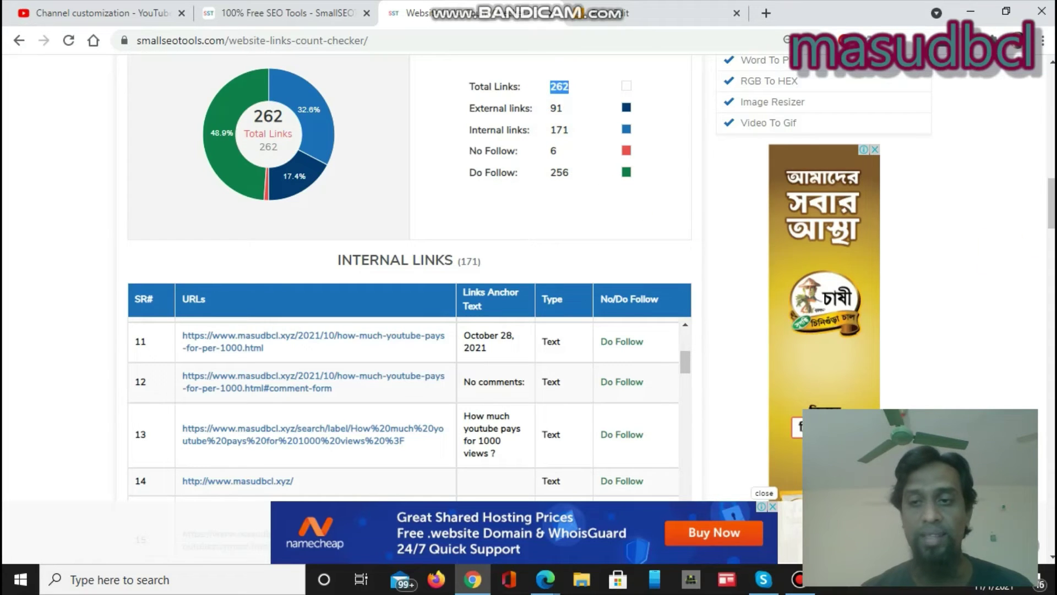
pyautogui.scroll(-15, 410, 297)
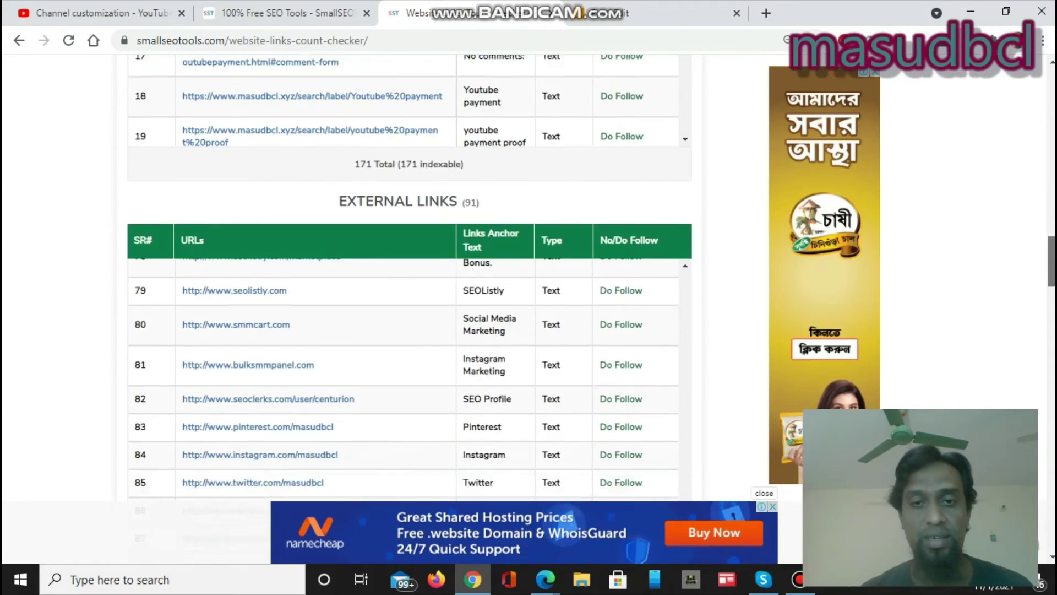
pyautogui.scroll(-7, 410, 297)
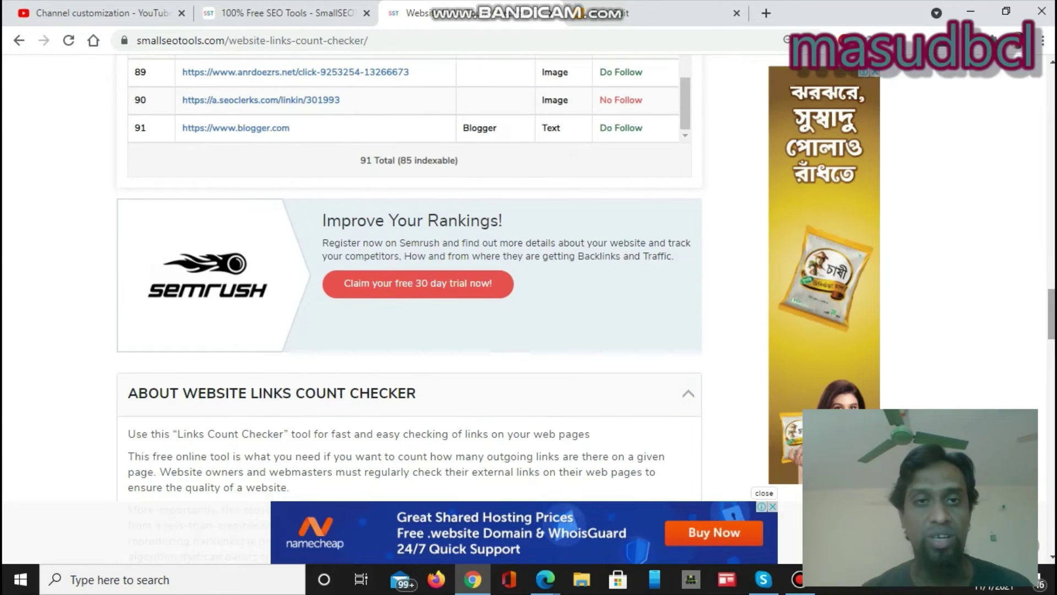